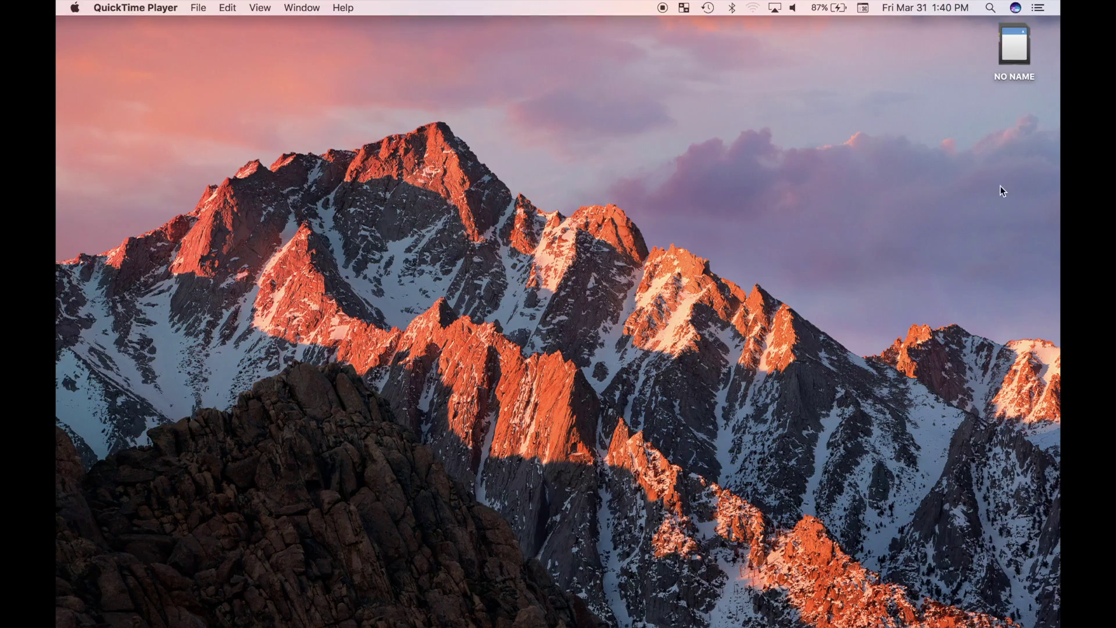
Preview the GoPro photos in the NO NAME card's DCIM/132GOPRO folder, then close the card's window
{"action": "double_click", "coordinate": [1012, 52]}
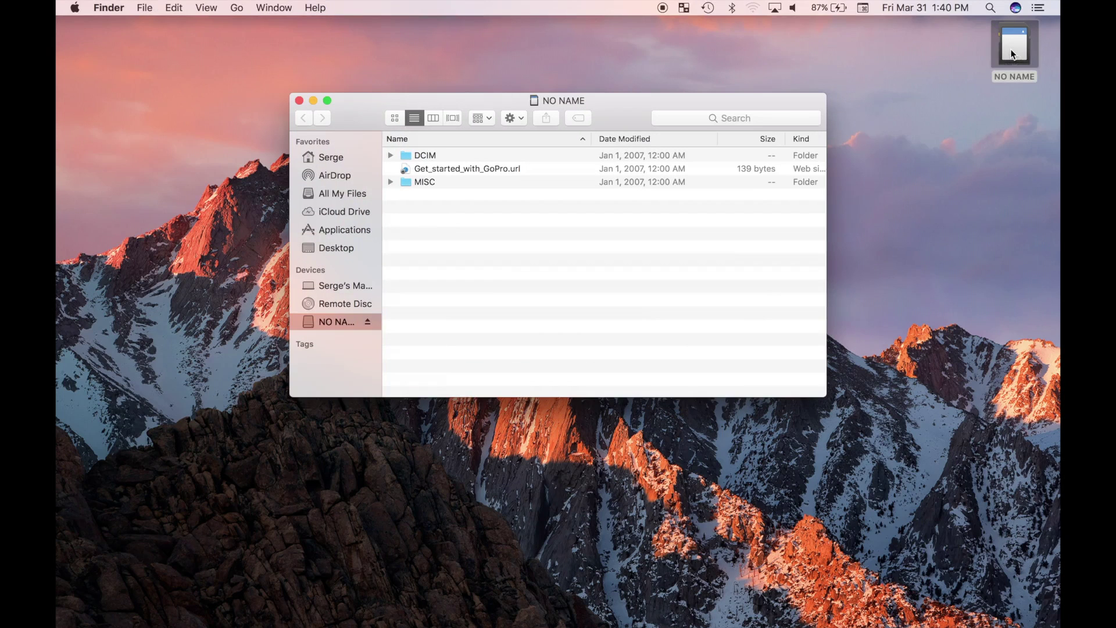
{"action": "double_click", "coordinate": [472, 155]}
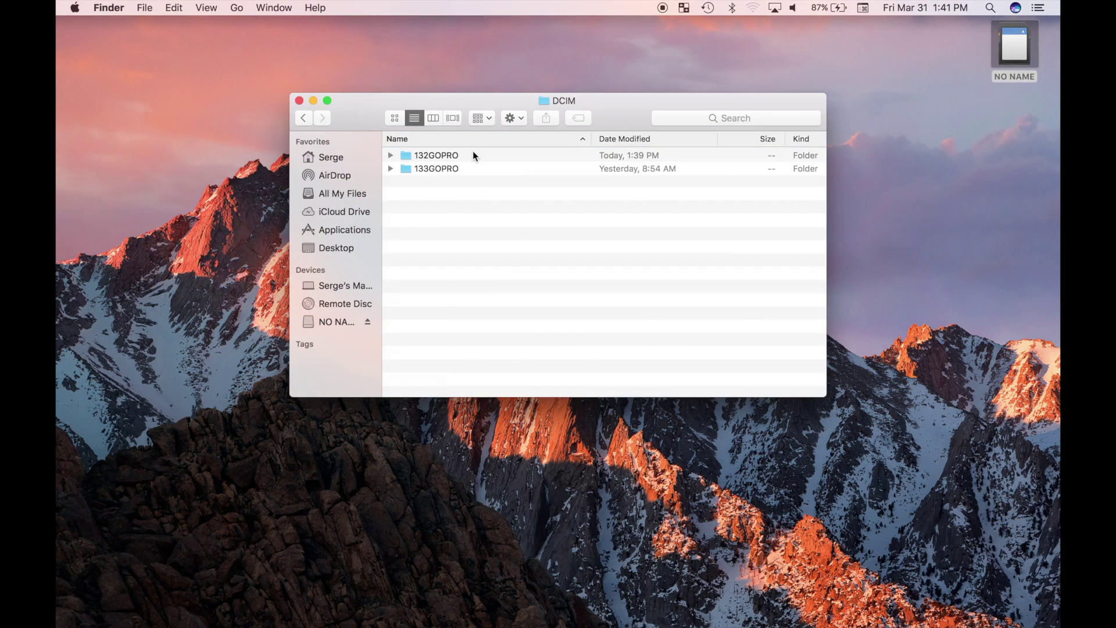
{"action": "double_click", "coordinate": [471, 155]}
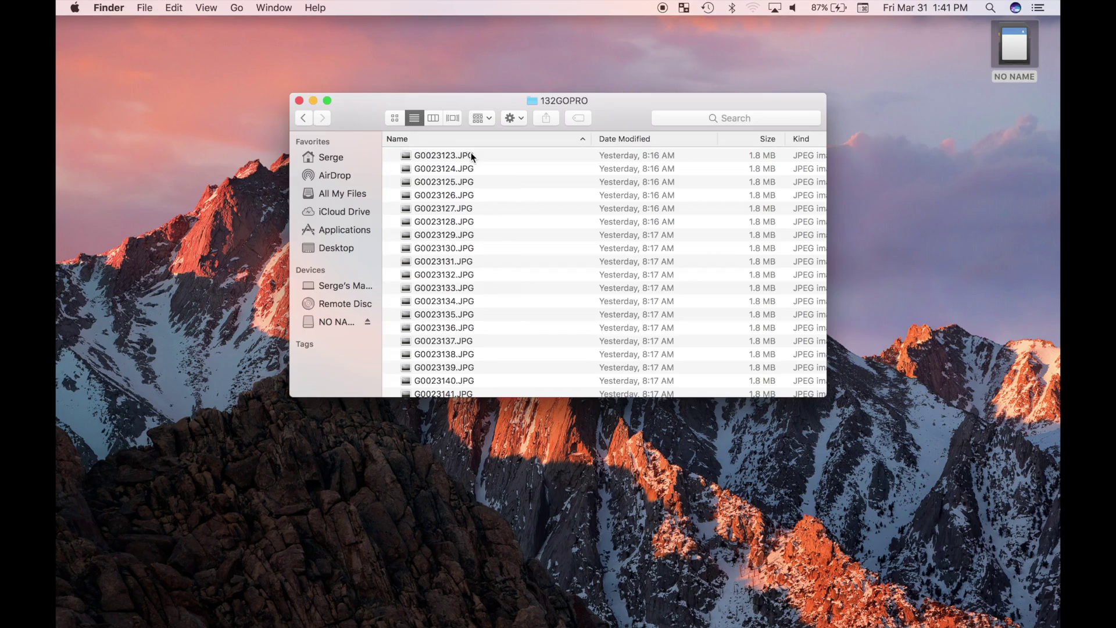
{"action": "left_click", "coordinate": [468, 154]}
{"action": "key", "text": "space"}
{"action": "key", "text": "Down"}
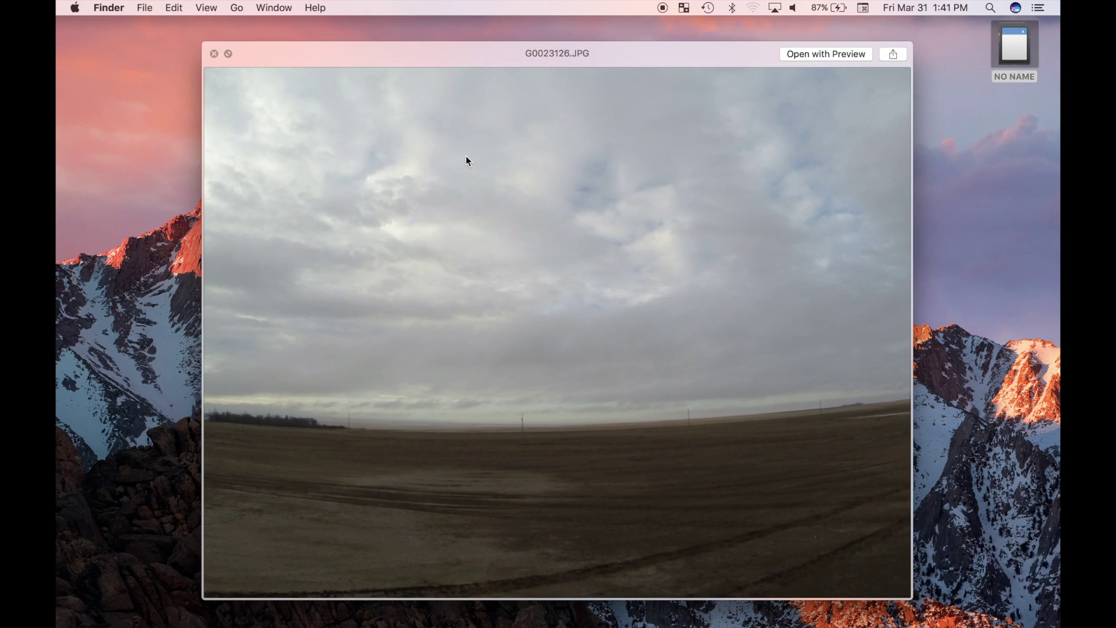
{"action": "key", "text": "Down"}
{"action": "left_click", "coordinate": [214, 53]}
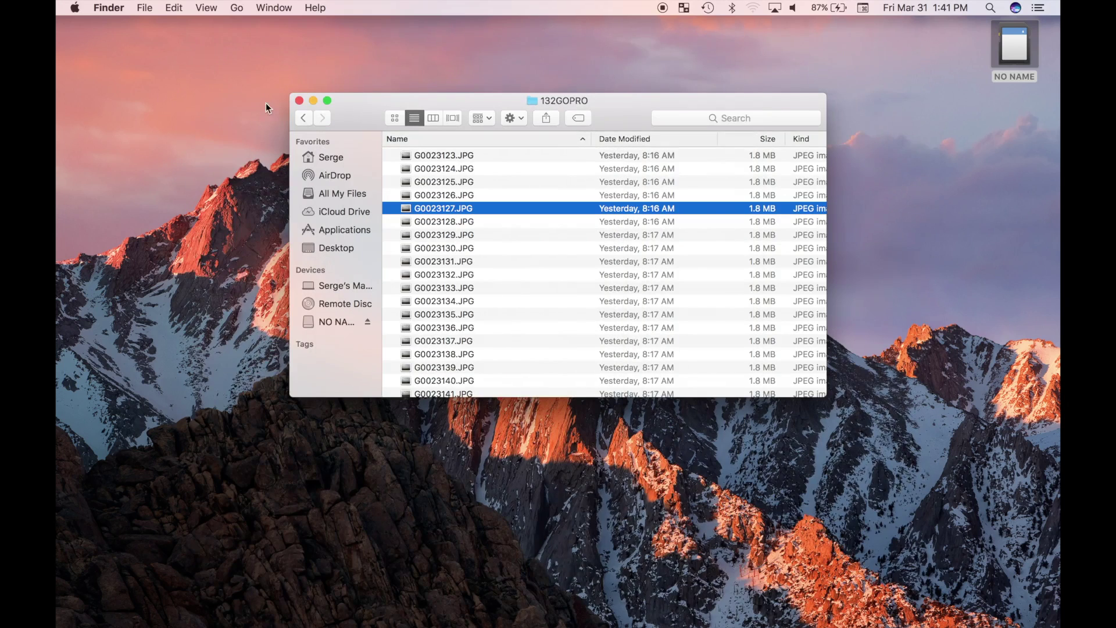
{"action": "key", "text": "cmd+w"}
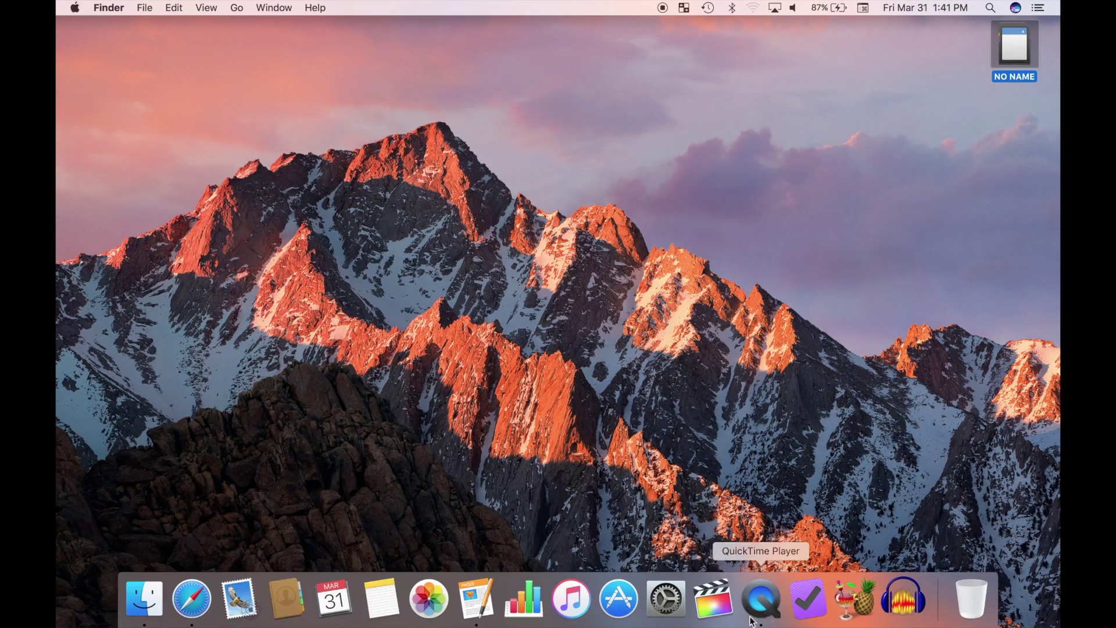
Launch Final Cut Pro and show the NO NAME card's media-type choices in Media Import
{"action": "left_click", "coordinate": [708, 605]}
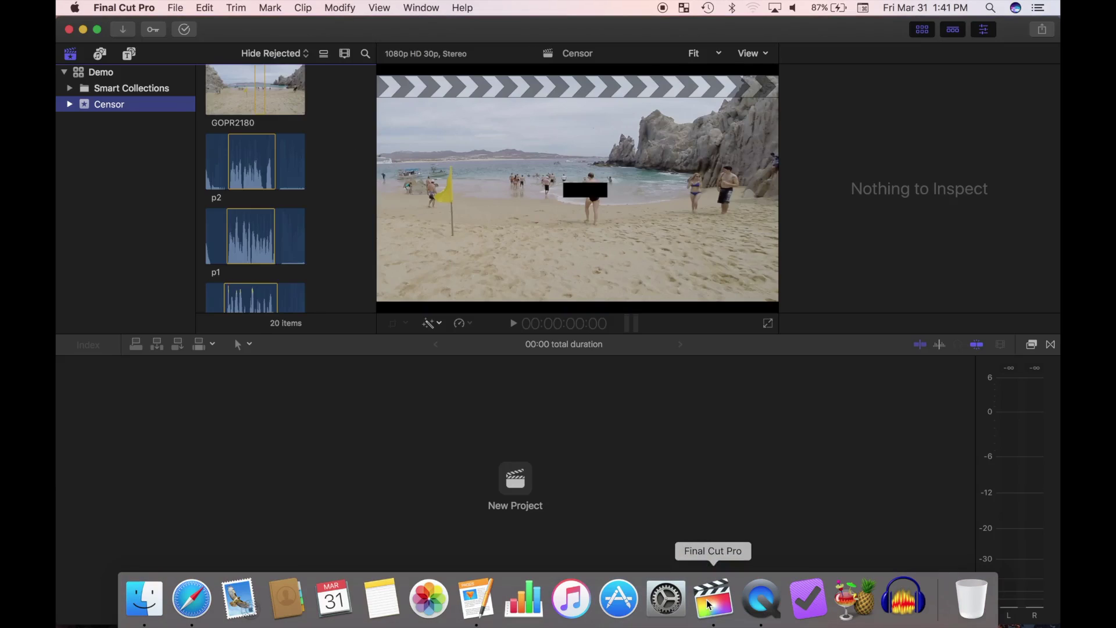
{"action": "left_click", "coordinate": [124, 29]}
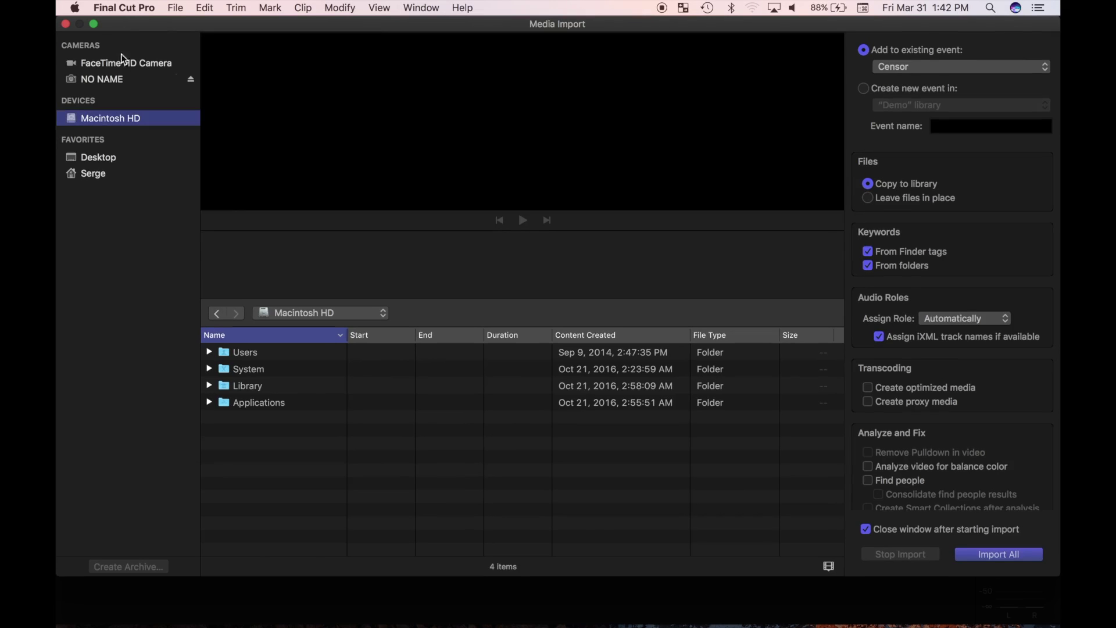
{"action": "left_click", "coordinate": [111, 80]}
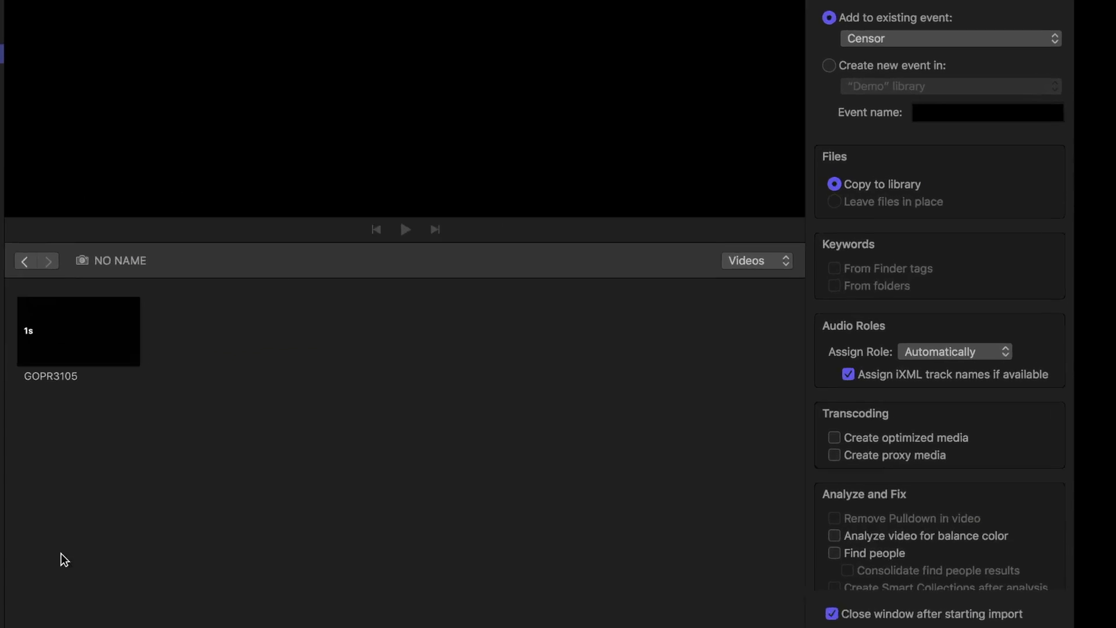
{"action": "left_click", "coordinate": [664, 313]}
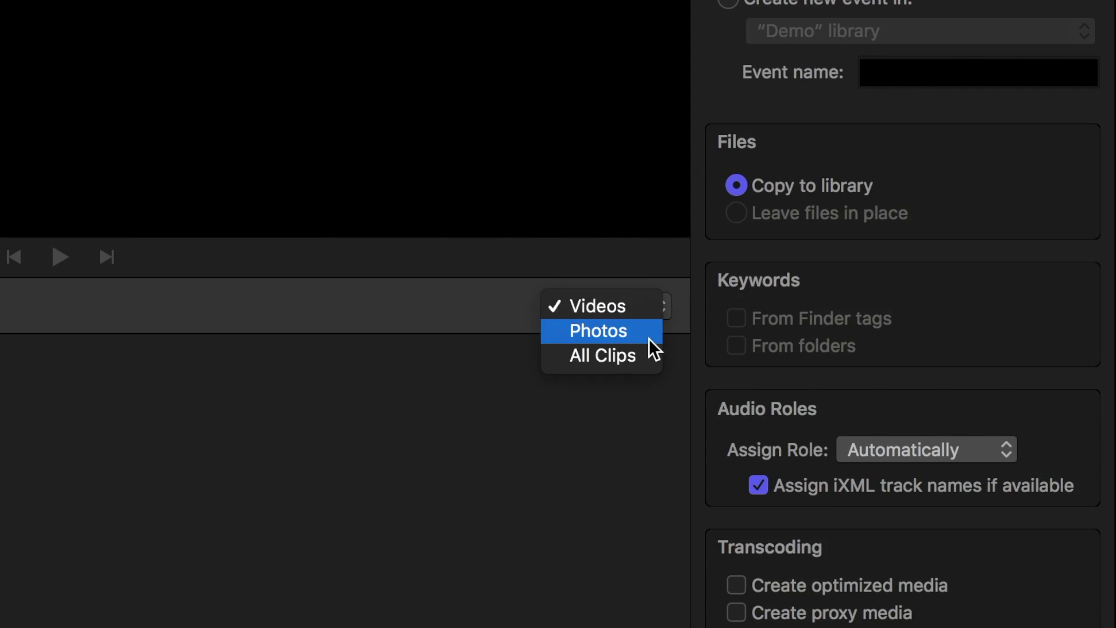
List the card's photos, select all 1658, and import them into a new event 'TimeLapse'
{"action": "left_click", "coordinate": [649, 337]}
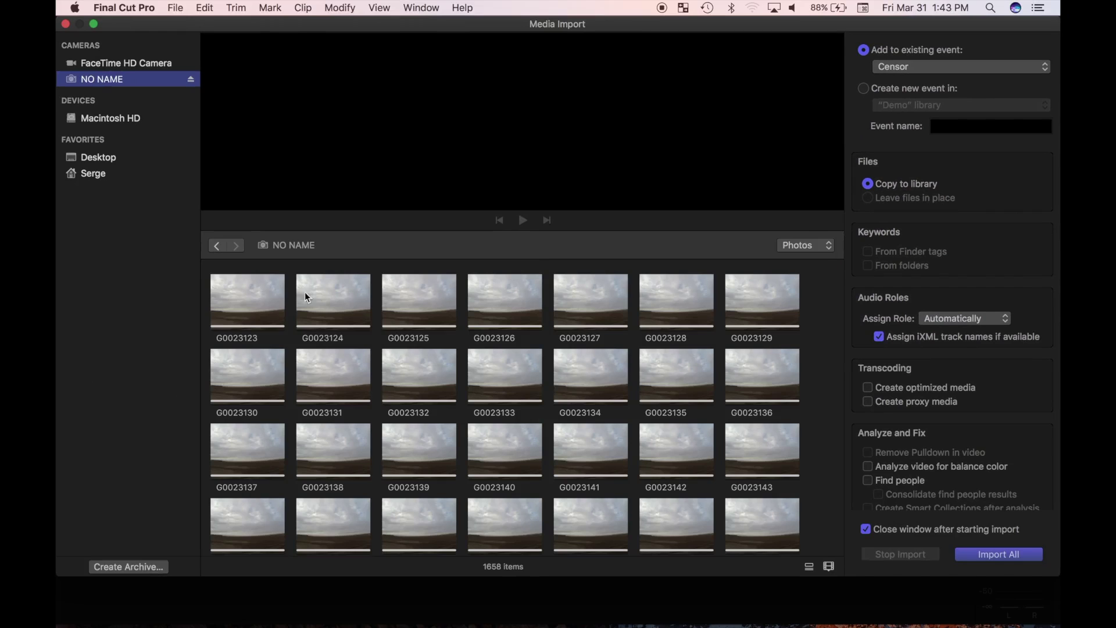
{"action": "left_click", "coordinate": [253, 303]}
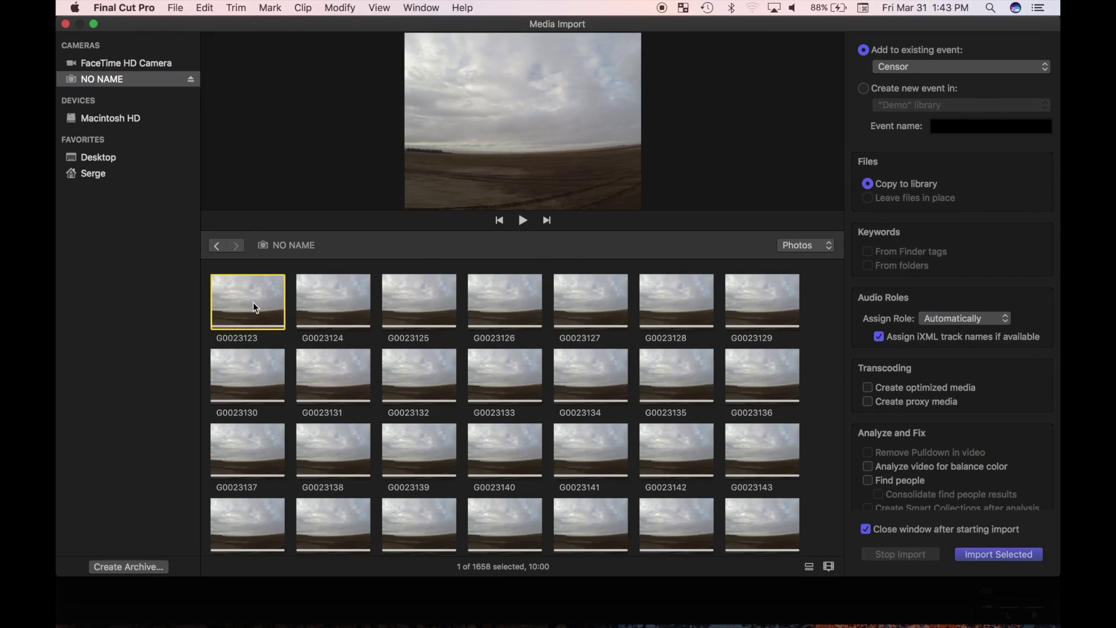
{"action": "key", "text": "super+a"}
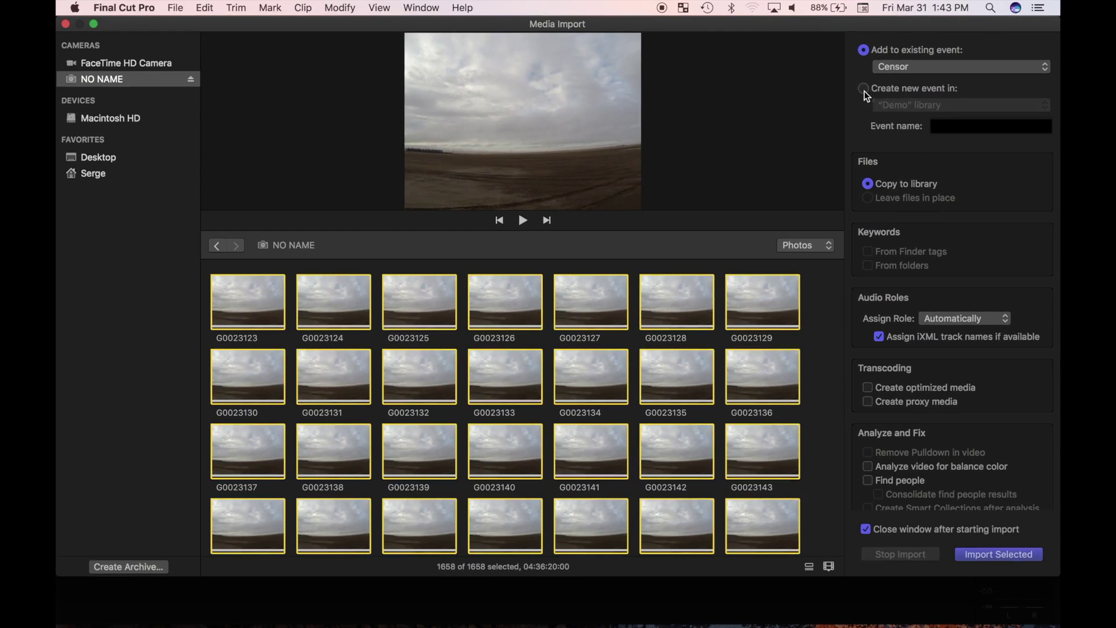
{"action": "left_click", "coordinate": [750, 48]}
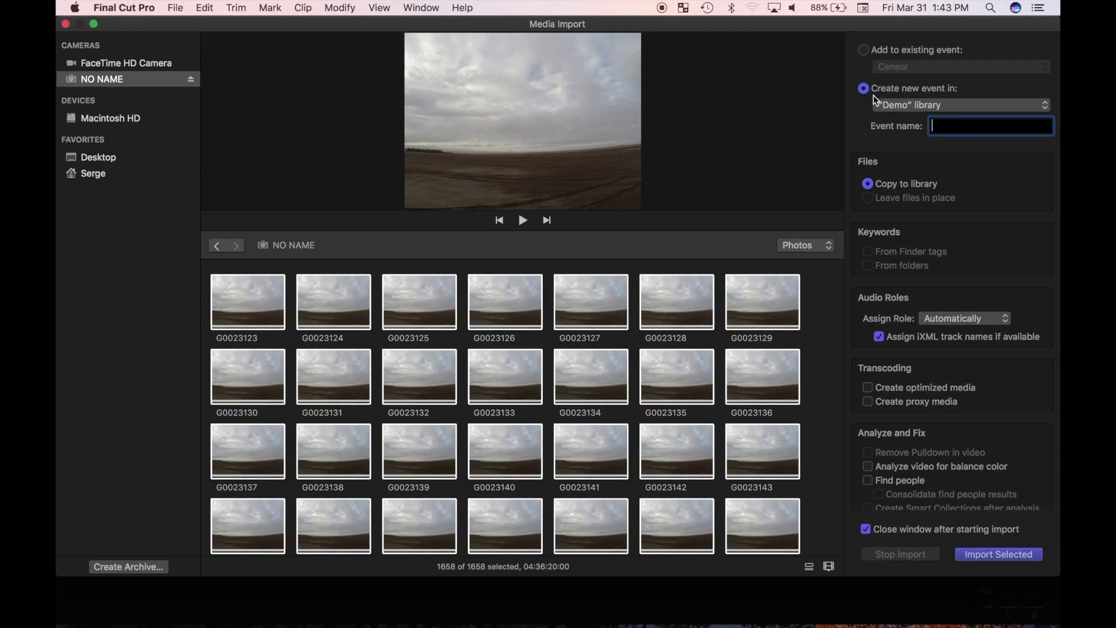
{"action": "type", "text": "TimeLapse"}
{"action": "left_click", "coordinate": [1008, 553]}
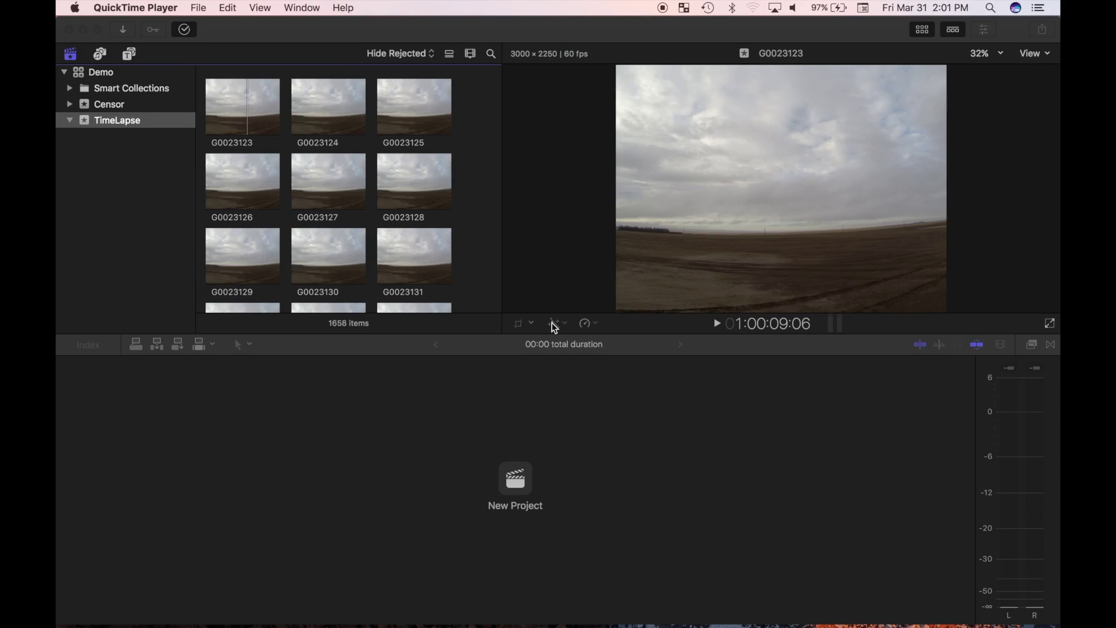
Create a new project named 'Clouds' with 1080p HD format at 60p
{"action": "left_click", "coordinate": [555, 328]}
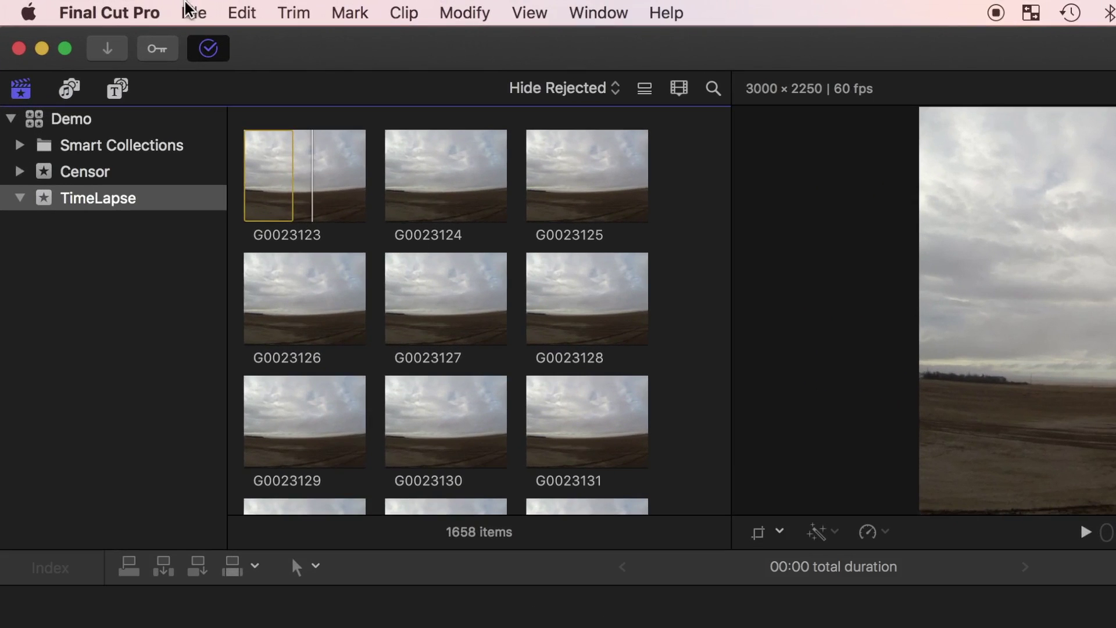
{"action": "left_click", "coordinate": [175, 7]}
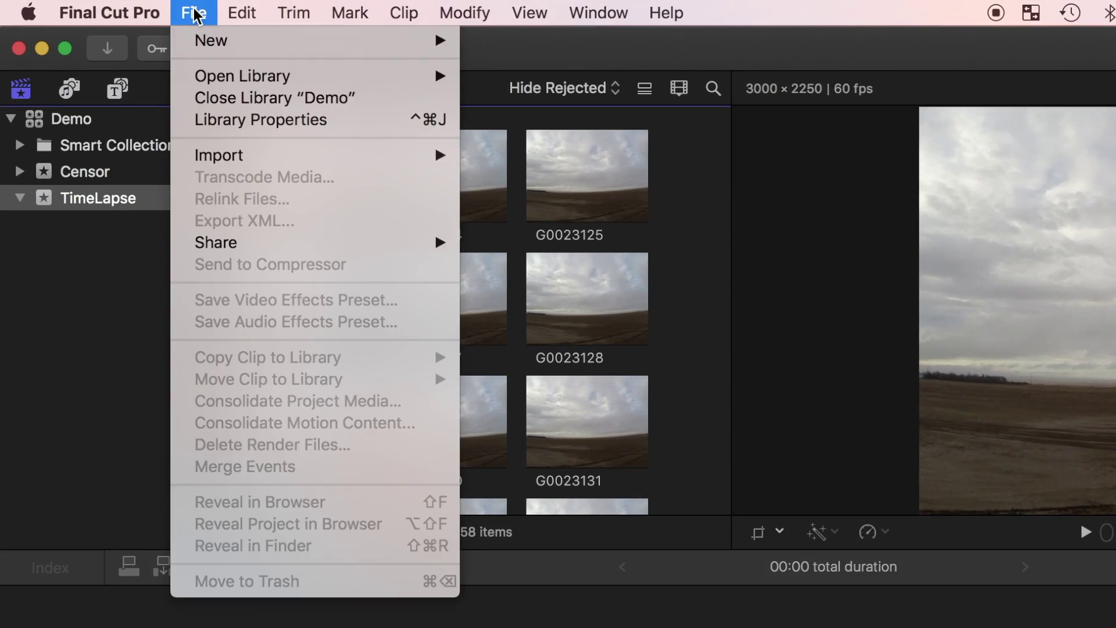
{"action": "mouse_move", "coordinate": [228, 50]}
{"action": "left_click", "coordinate": [588, 47]}
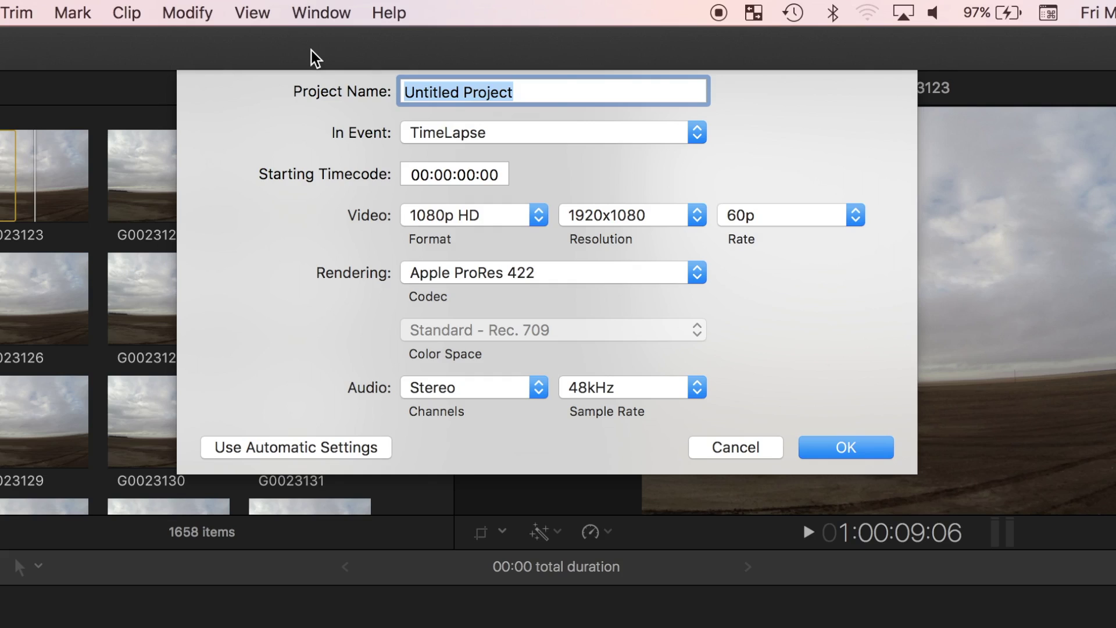
{"action": "left_click", "coordinate": [539, 215]}
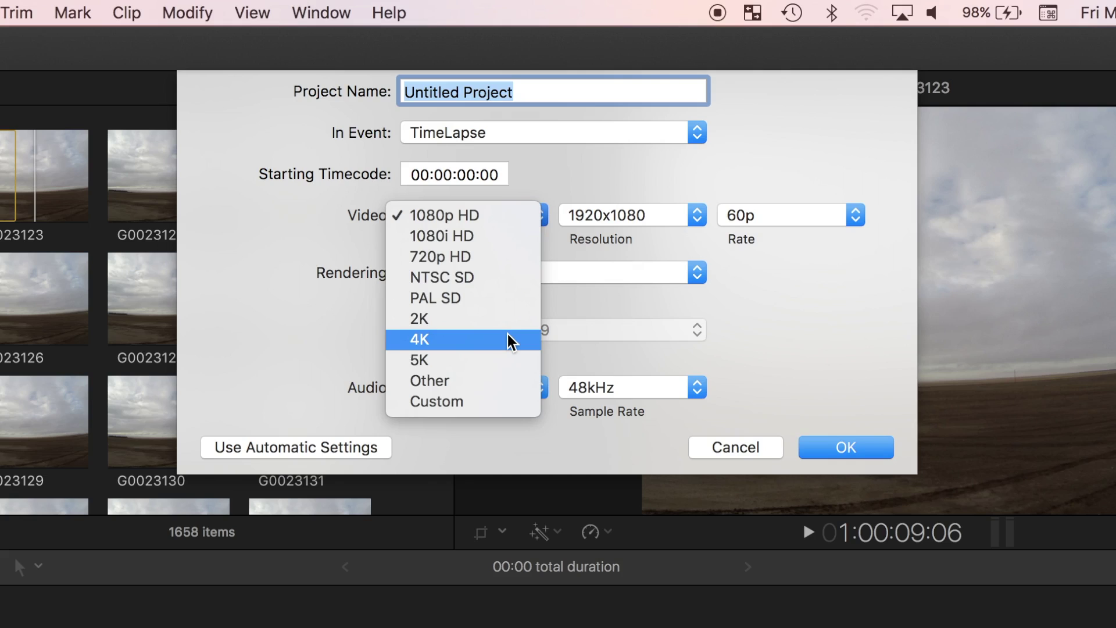
{"action": "left_click", "coordinate": [504, 215]}
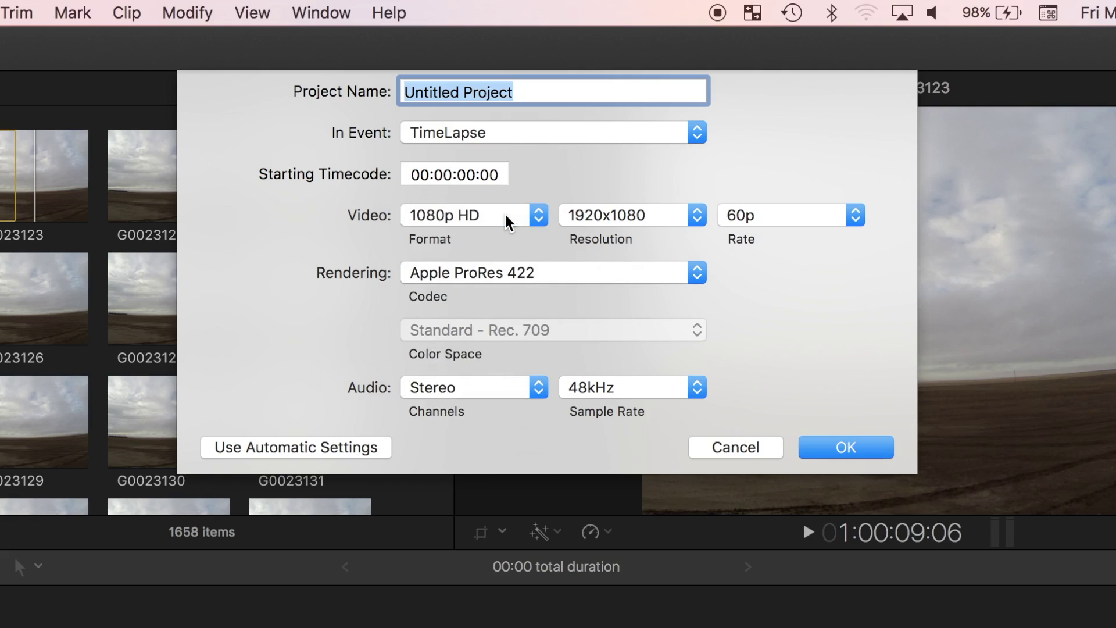
{"action": "type", "text": "Clouds"}
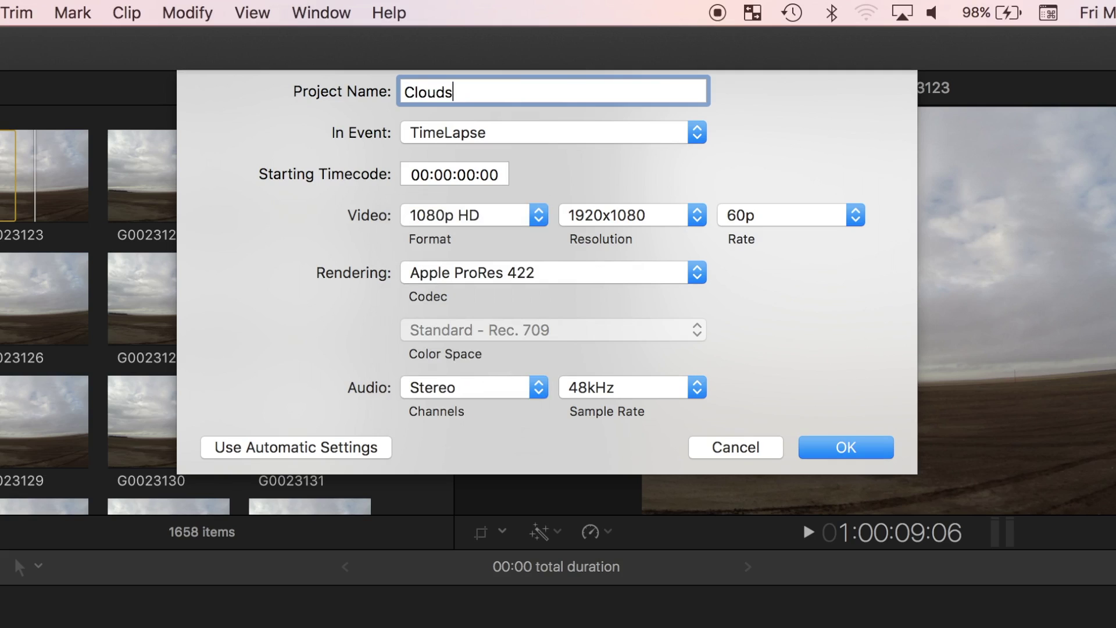
{"action": "left_click", "coordinate": [845, 448]}
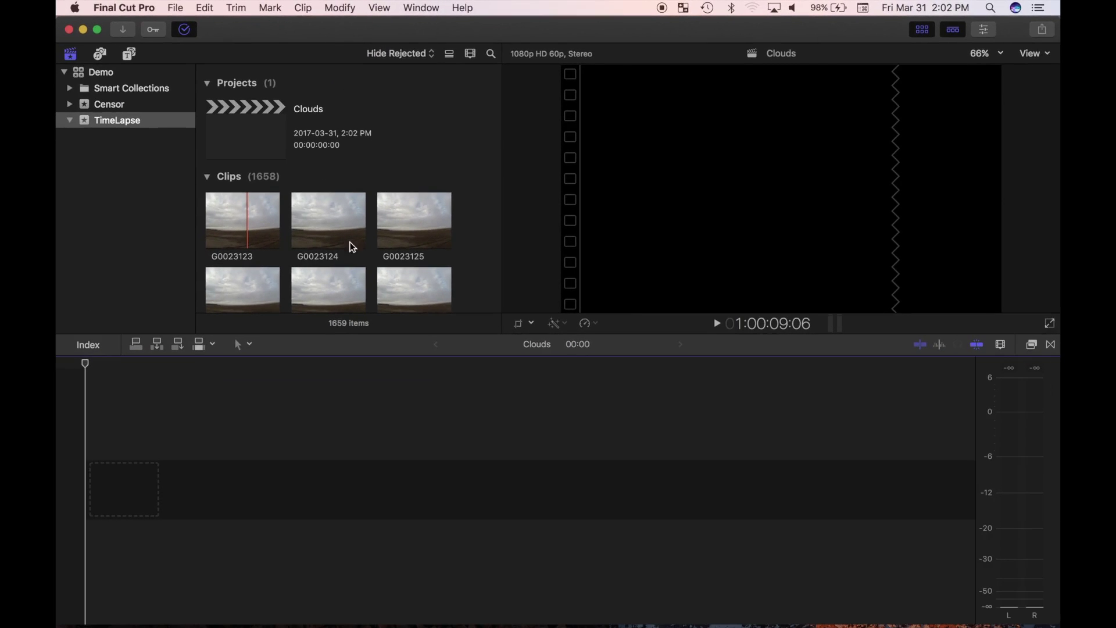
Append all 1658 TimeLapse photos to the Clouds timeline, fit it to view, and select every clip
{"action": "left_click", "coordinate": [258, 225]}
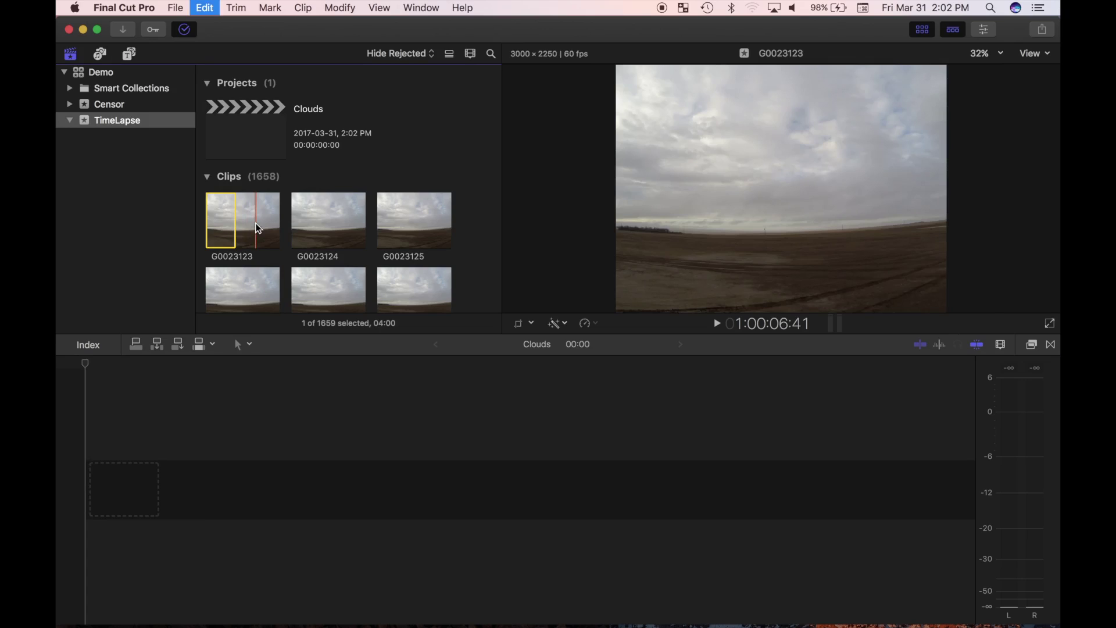
{"action": "key", "text": "super+a"}
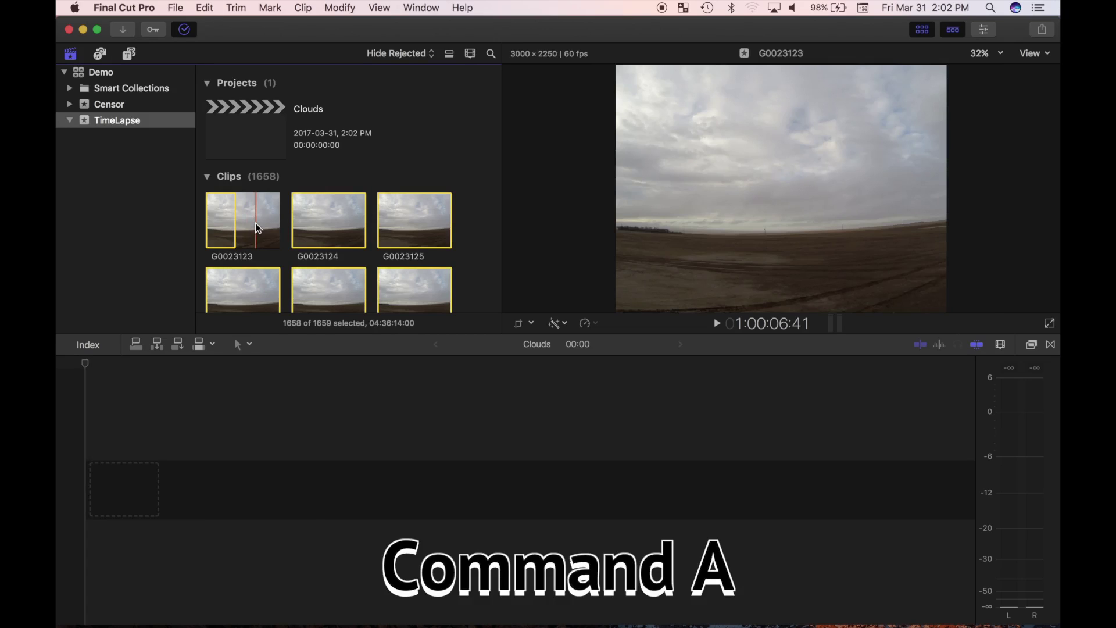
{"action": "key", "text": "e"}
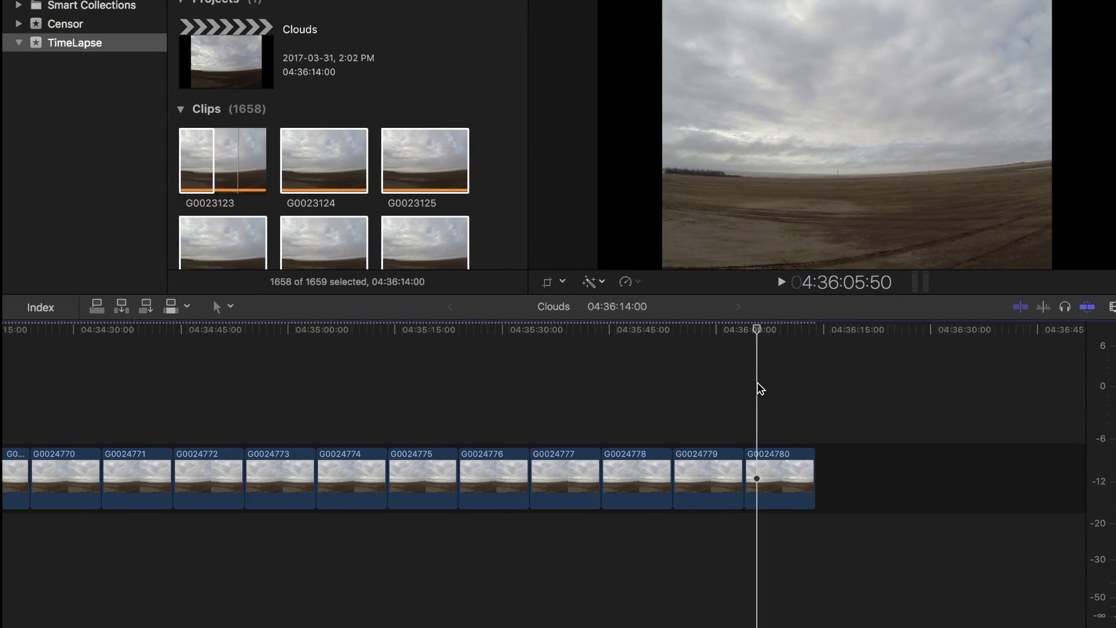
{"action": "key", "text": "shift+z"}
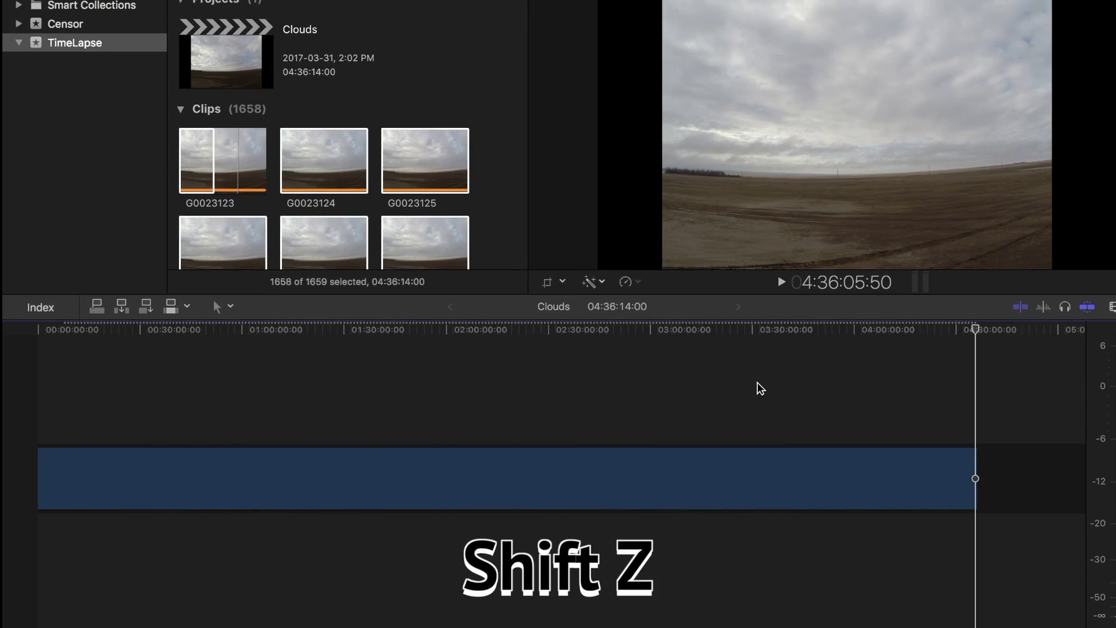
{"action": "left_click", "coordinate": [37, 399]}
{"action": "key", "text": "super+a"}
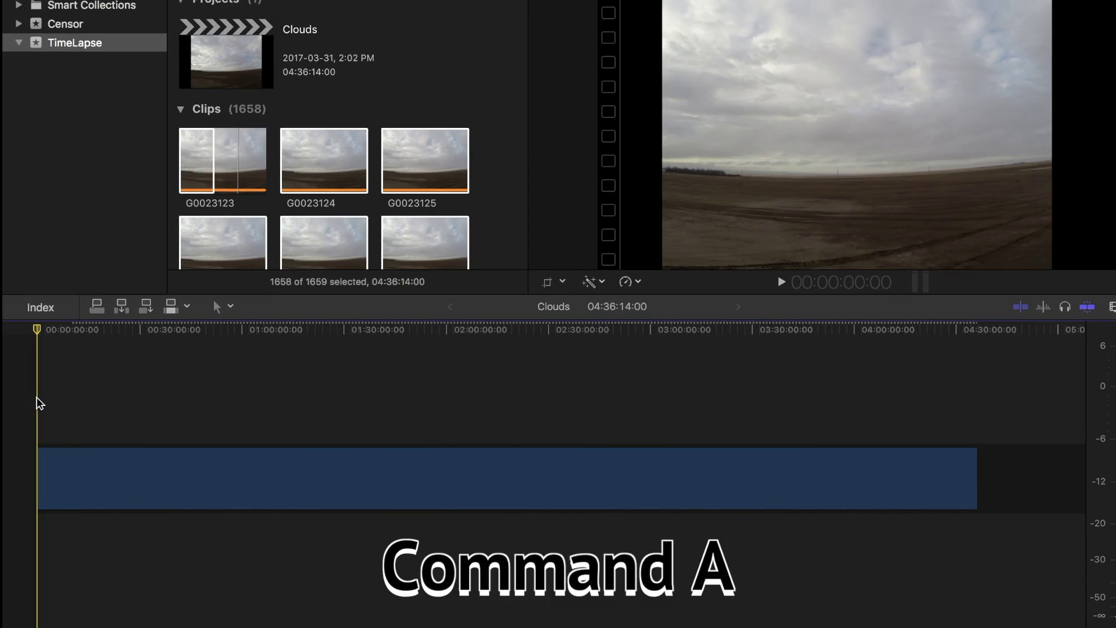
{"action": "key", "text": "super+a"}
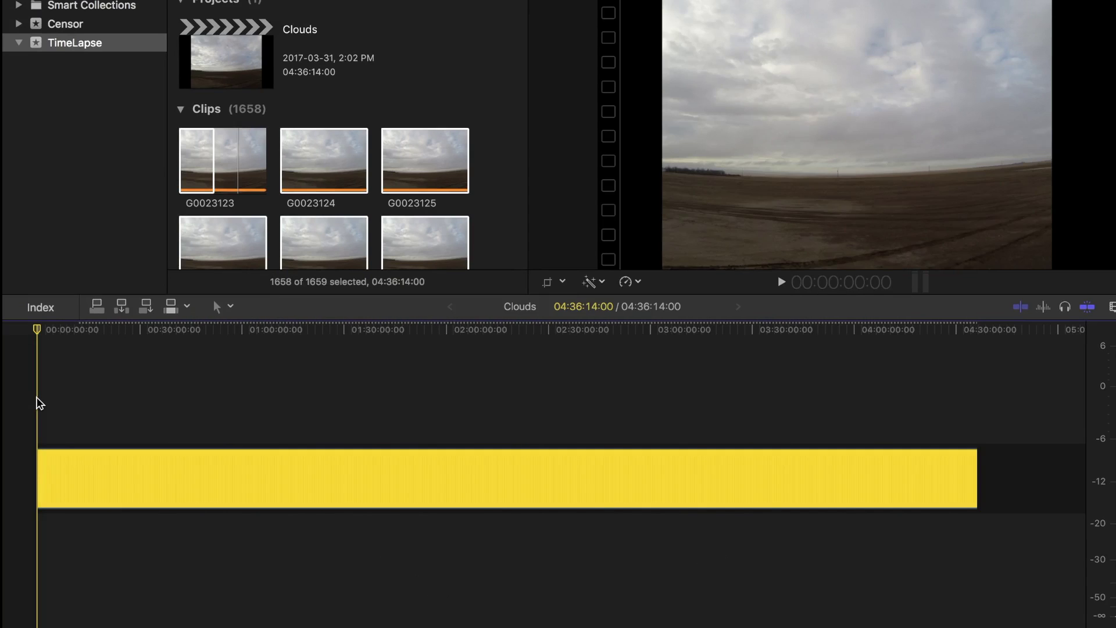
Give all selected clips a one-frame duration so the project runs 27:38, then inspect the clips
{"action": "key", "text": "ctrl+d"}
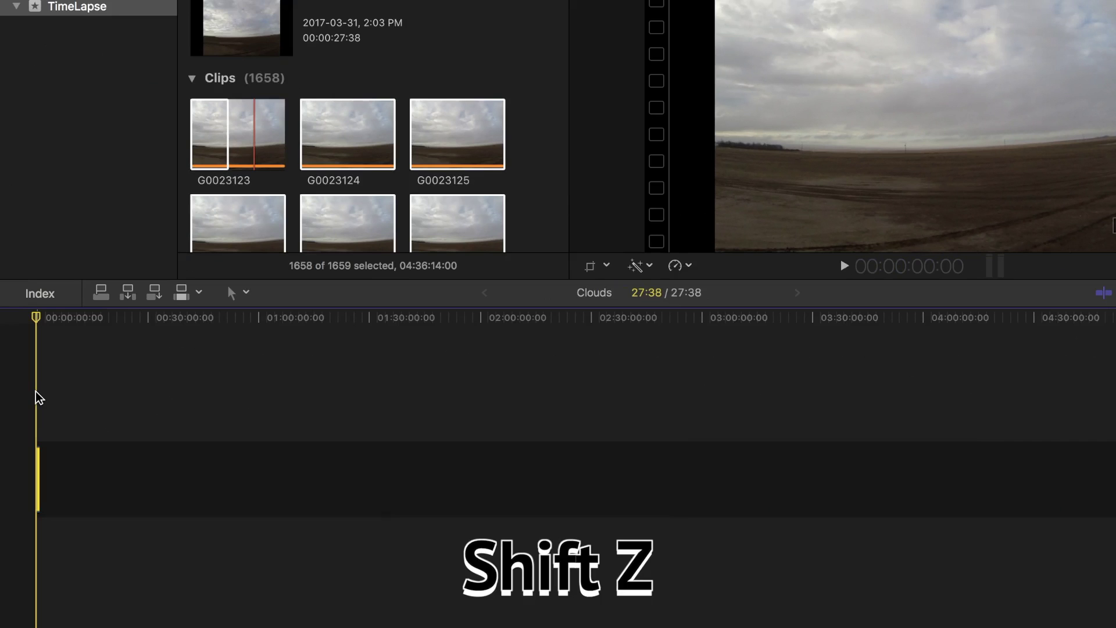
{"action": "key", "text": "shift+z"}
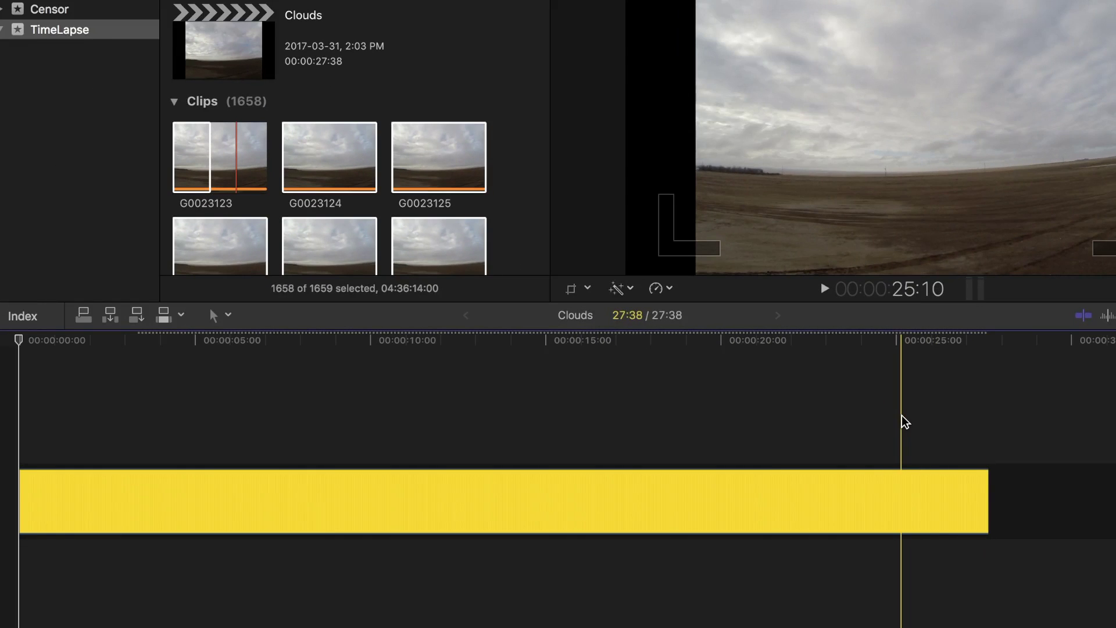
{"action": "key", "text": "super+equal"}
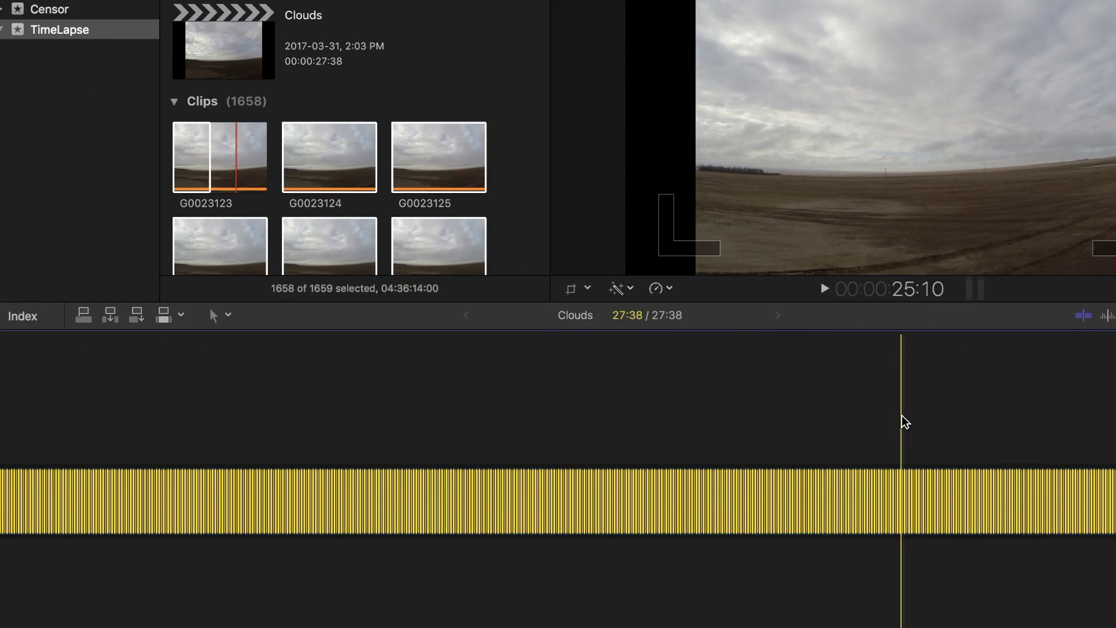
{"action": "key", "text": "super+equal"}
{"action": "key", "text": "super+equal"}
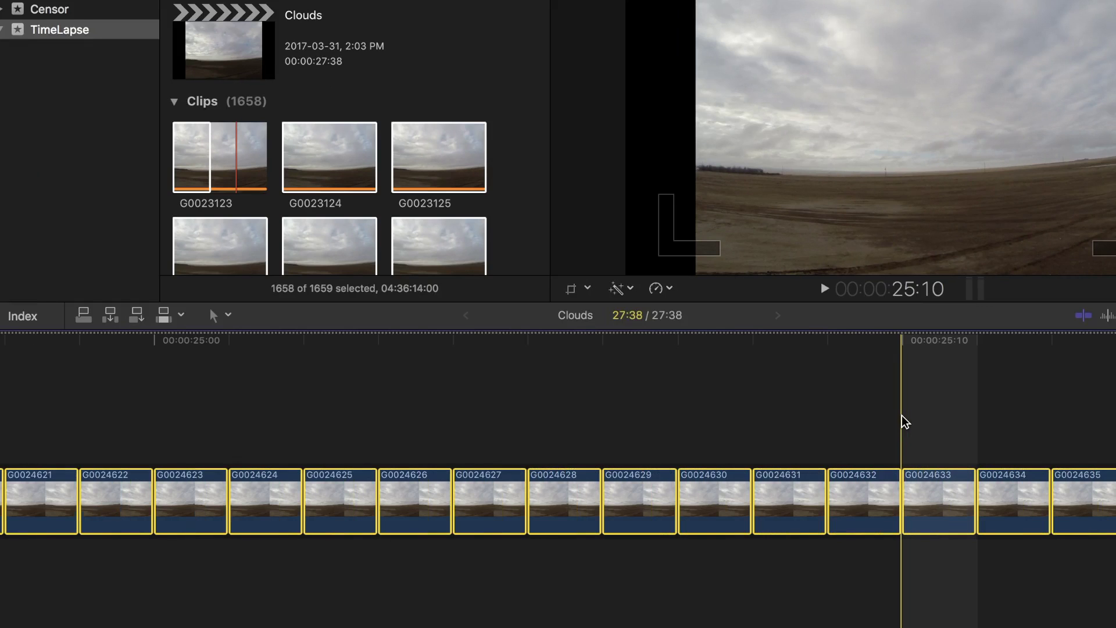
{"action": "key", "text": "super+minus"}
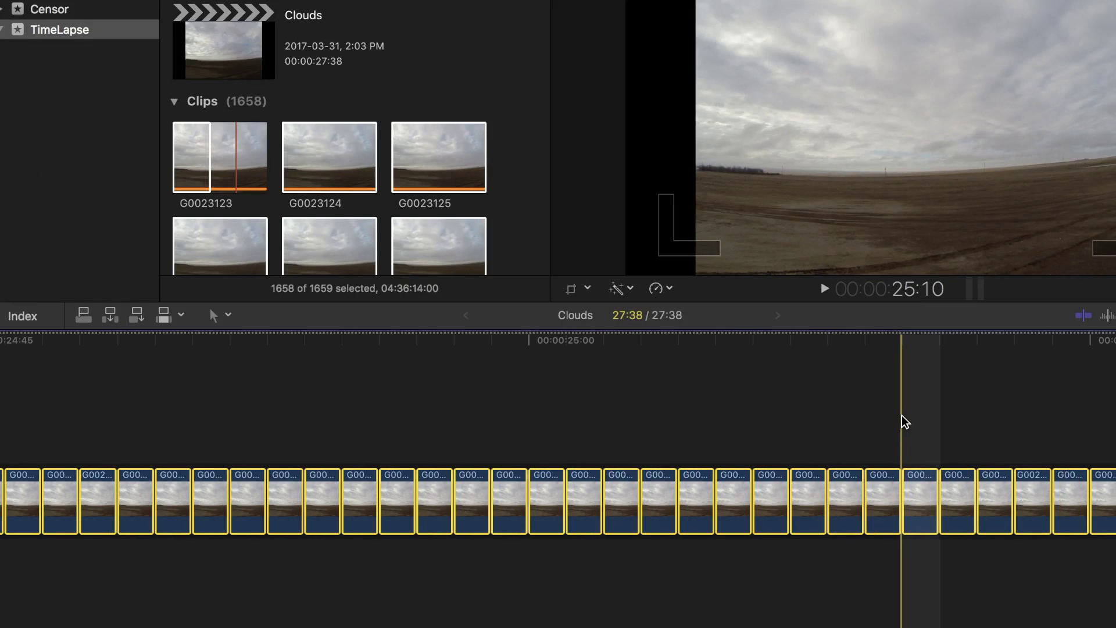
{"action": "key", "text": "super+minus"}
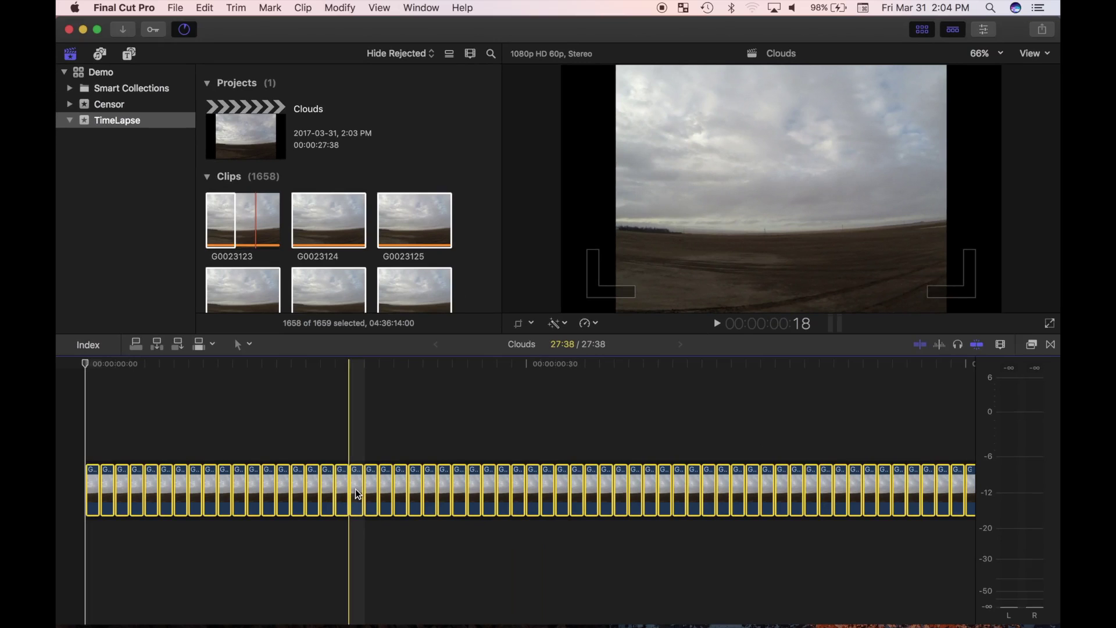
Group the selected timeline photos into a compound clip named 'Clouds Clip'
{"action": "right_click", "coordinate": [357, 494]}
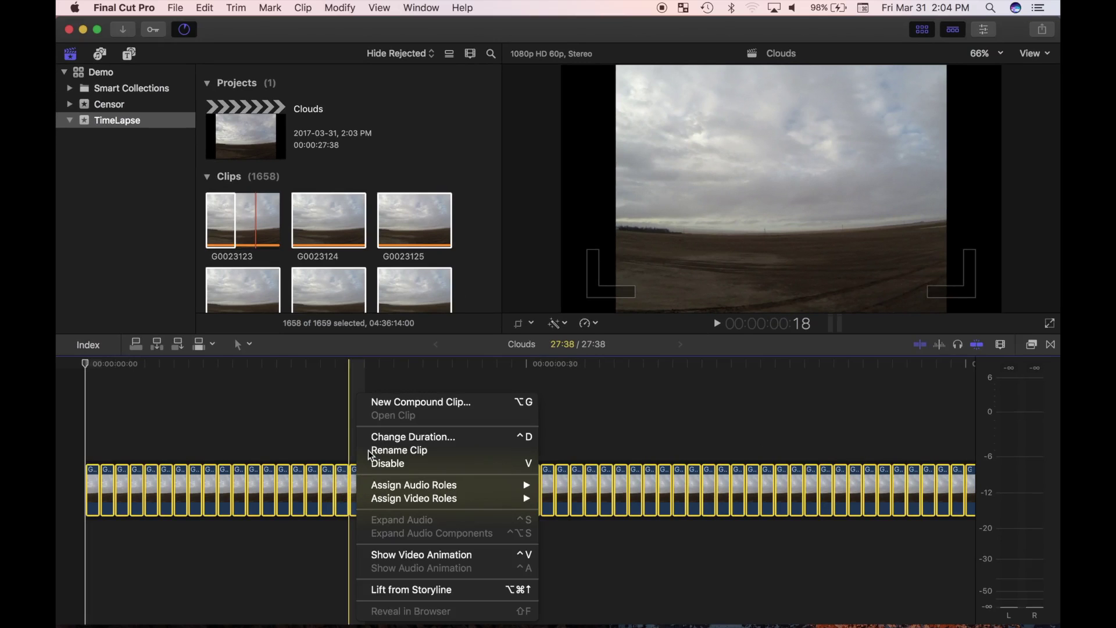
{"action": "left_click", "coordinate": [403, 405]}
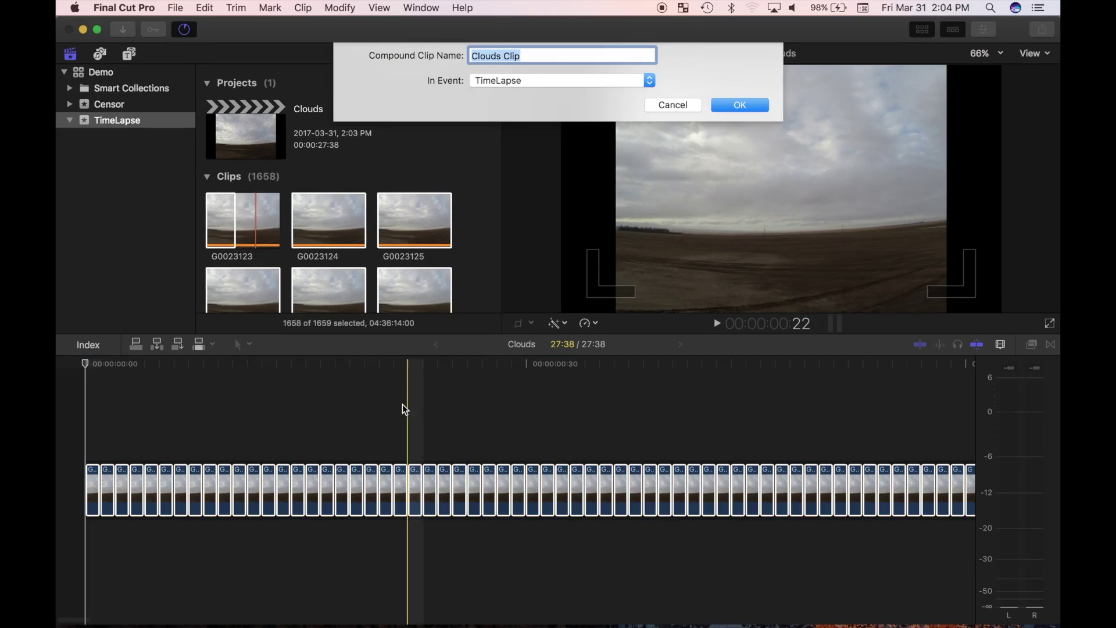
{"action": "left_click", "coordinate": [736, 106]}
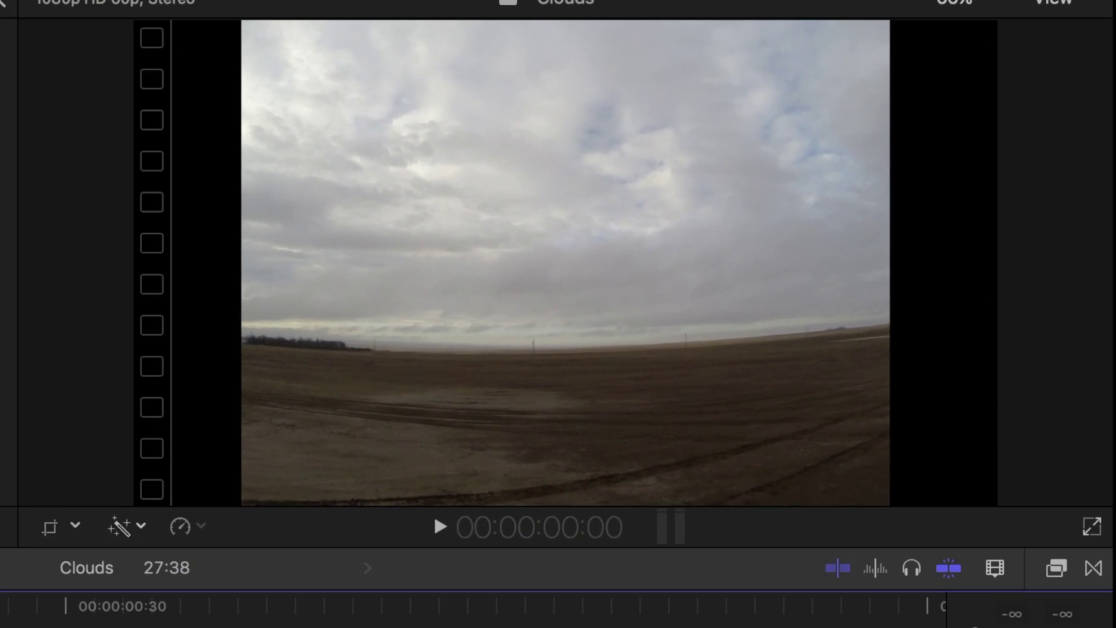
Crop the Clouds Clip tighter from its top-left and bottom-right corners
{"action": "key", "text": "shift+z"}
{"action": "left_click", "coordinate": [75, 526]}
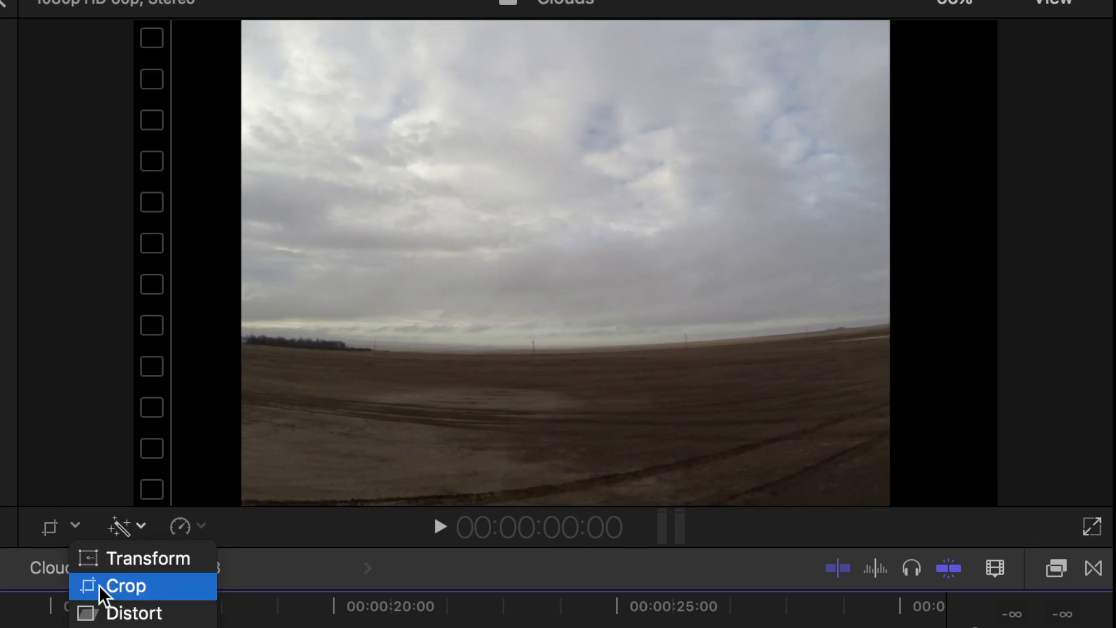
{"action": "left_click", "coordinate": [107, 588]}
{"action": "left_click_drag", "start_coordinate": [1000, 509], "coordinate": [884, 439]}
{"action": "left_click_drag", "start_coordinate": [132, 25], "coordinate": [242, 75]}
{"action": "left_click", "coordinate": [1065, 43]}
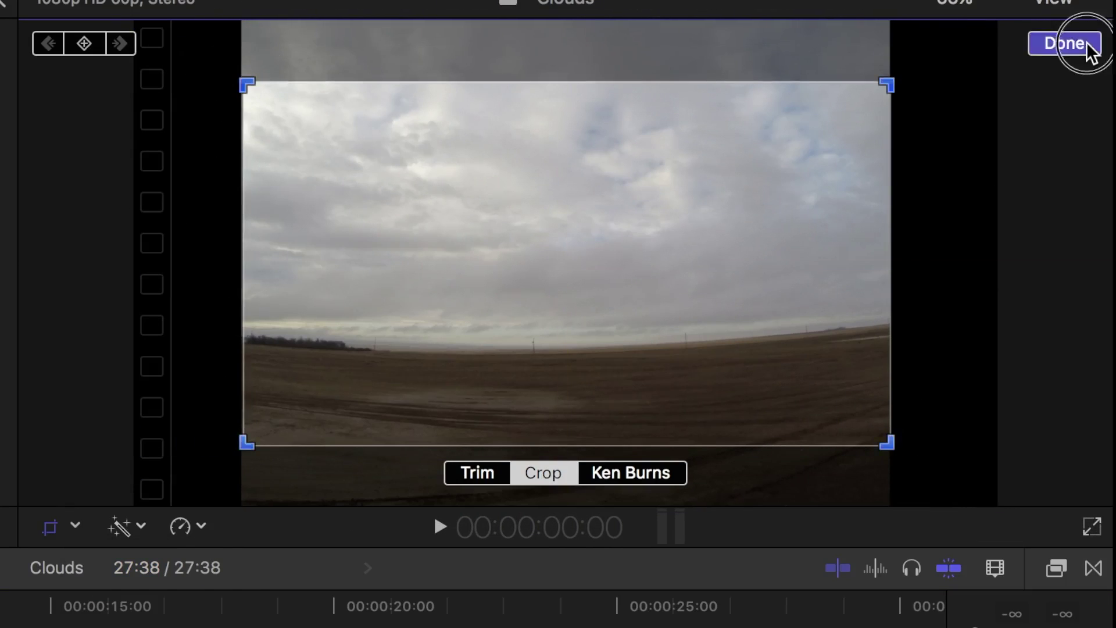
Apply a Ken Burns pan from a left-centre start framing to a right-centre end framing
{"action": "left_click", "coordinate": [75, 525]}
{"action": "left_click", "coordinate": [111, 588]}
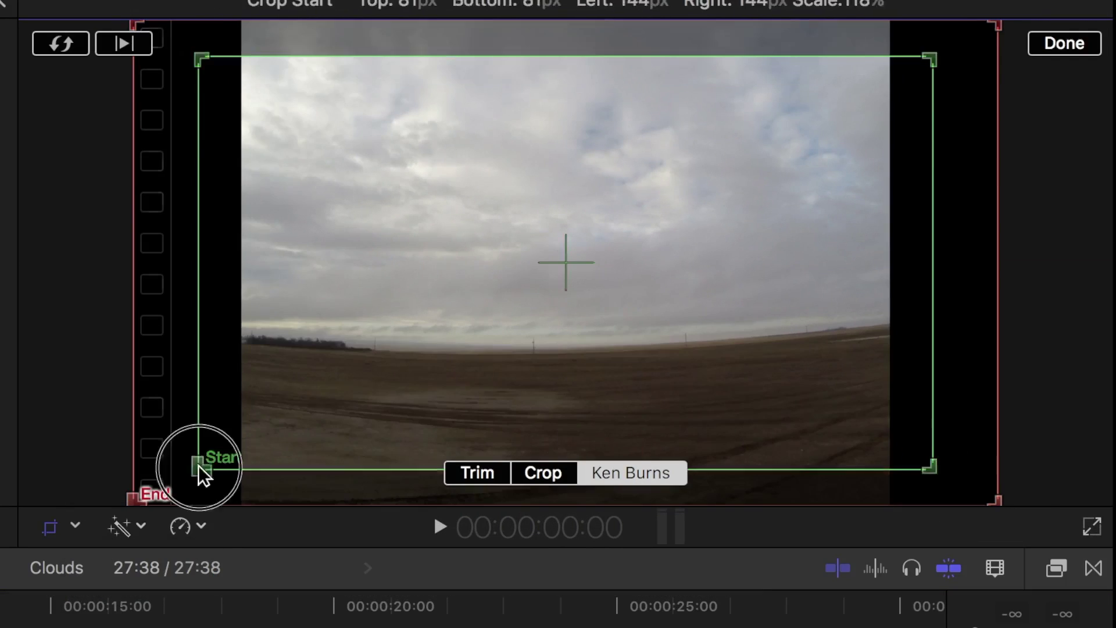
{"action": "left_click_drag", "start_coordinate": [200, 469], "coordinate": [412, 314]}
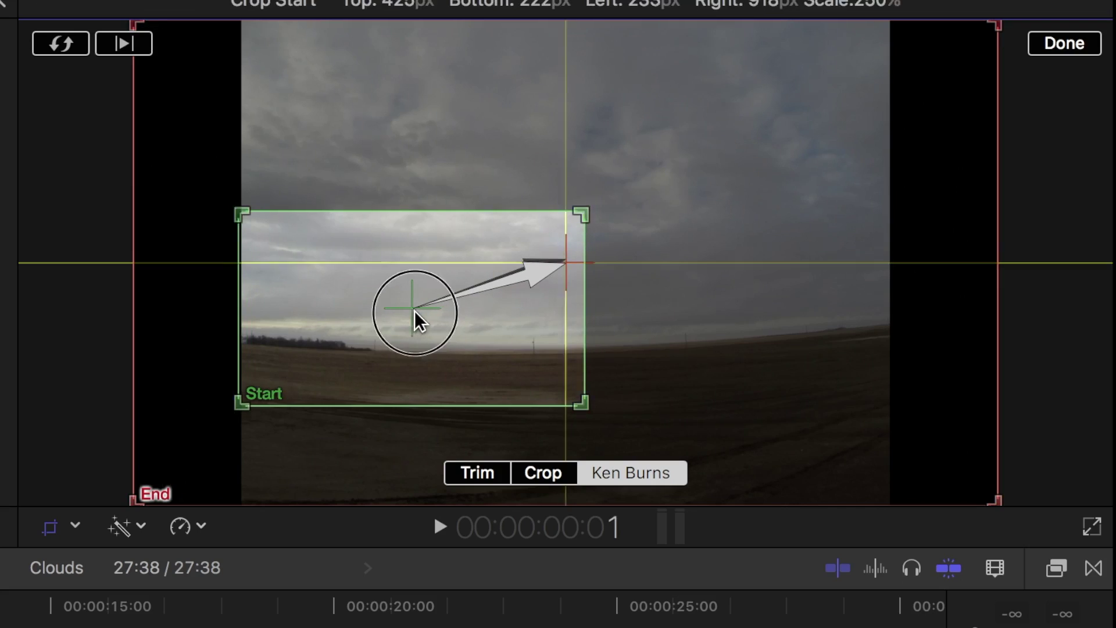
{"action": "left_click_drag", "start_coordinate": [135, 495], "coordinate": [703, 319]}
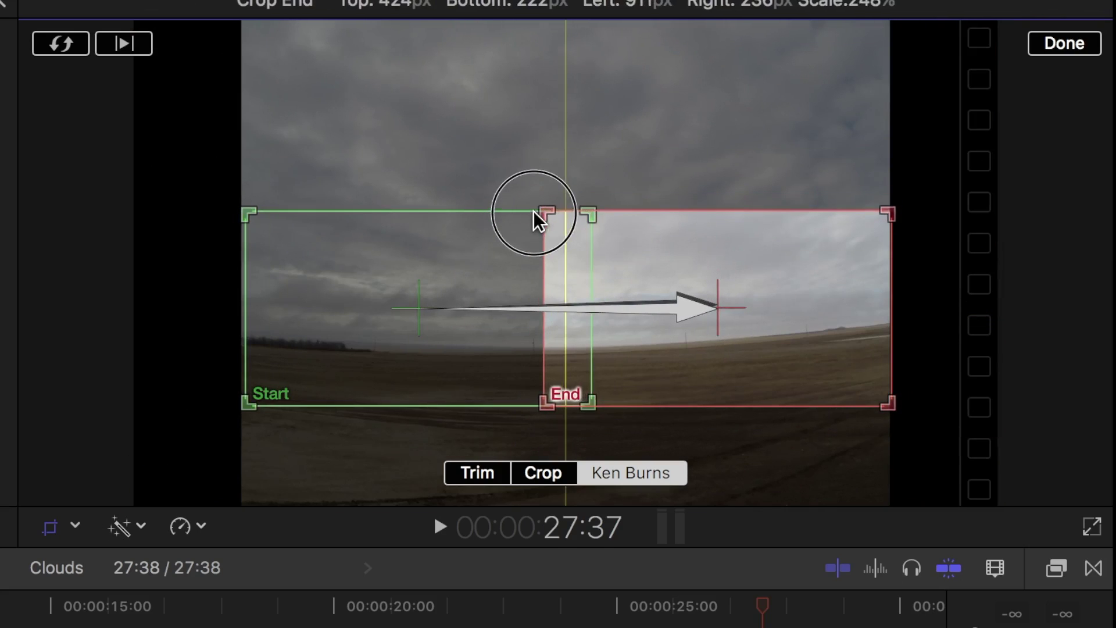
{"action": "left_click_drag", "start_coordinate": [538, 220], "coordinate": [613, 250]}
{"action": "left_click_drag", "start_coordinate": [591, 210], "coordinate": [560, 262]}
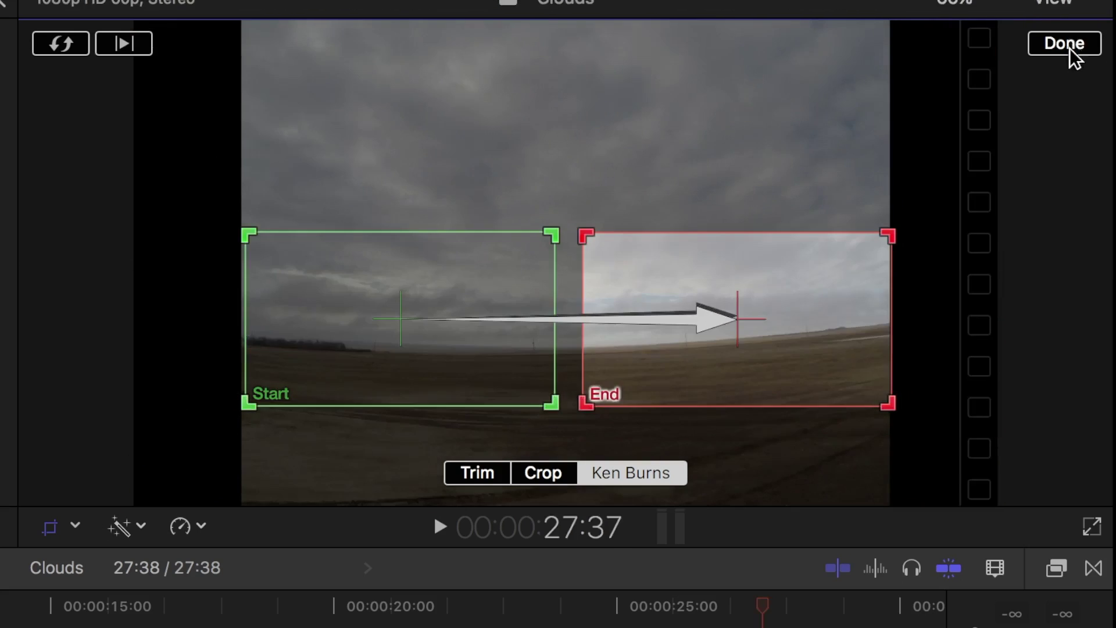
{"action": "left_click", "coordinate": [1065, 43]}
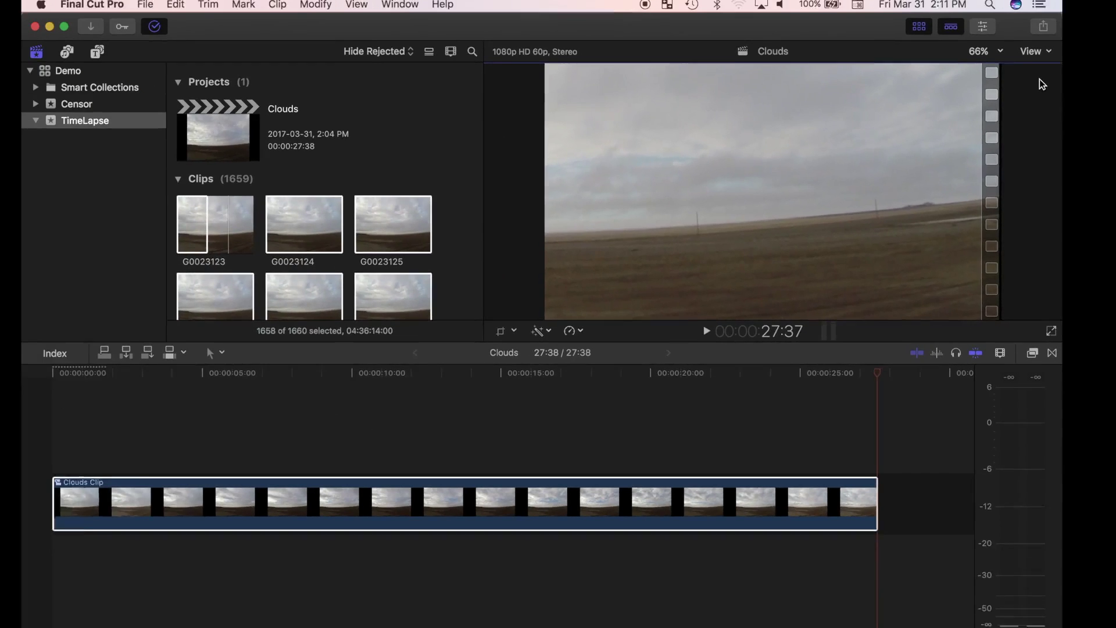